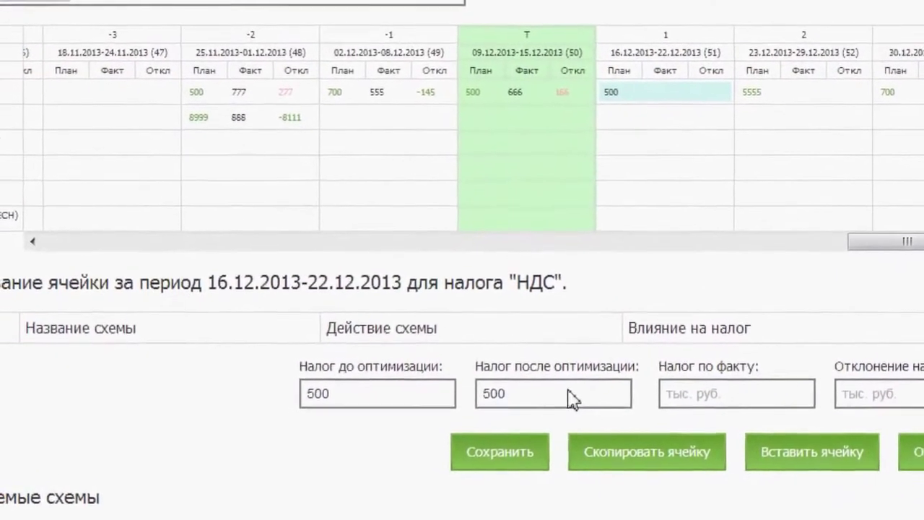
- Examine the "НДС" cell for 16.12.2013-22.12.2013 and the list of recommended tax schemes offered for it
{"action": "scroll", "coordinate": [570, 393], "scroll_direction": "down", "scroll_amount": 3}
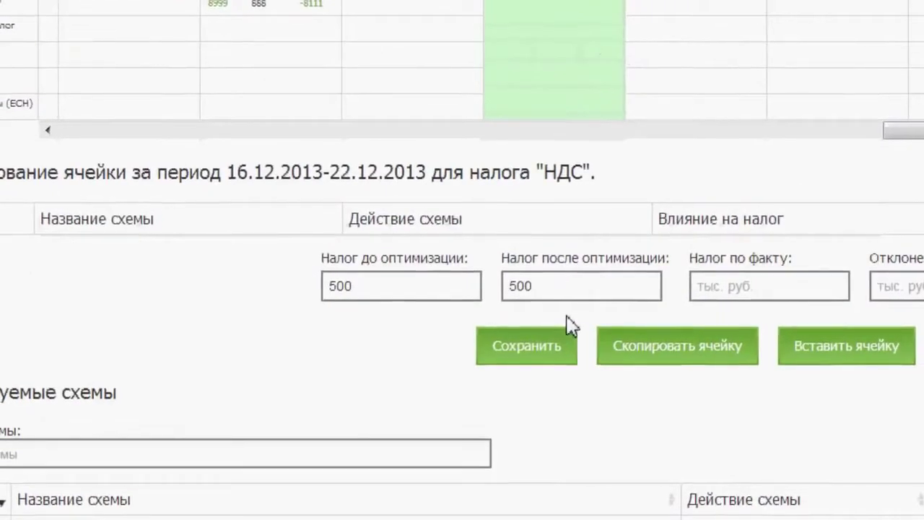
{"action": "scroll", "coordinate": [570, 289], "scroll_direction": "down", "scroll_amount": 3}
{"action": "scroll", "coordinate": [552, 86], "scroll_direction": "up", "scroll_amount": 1}
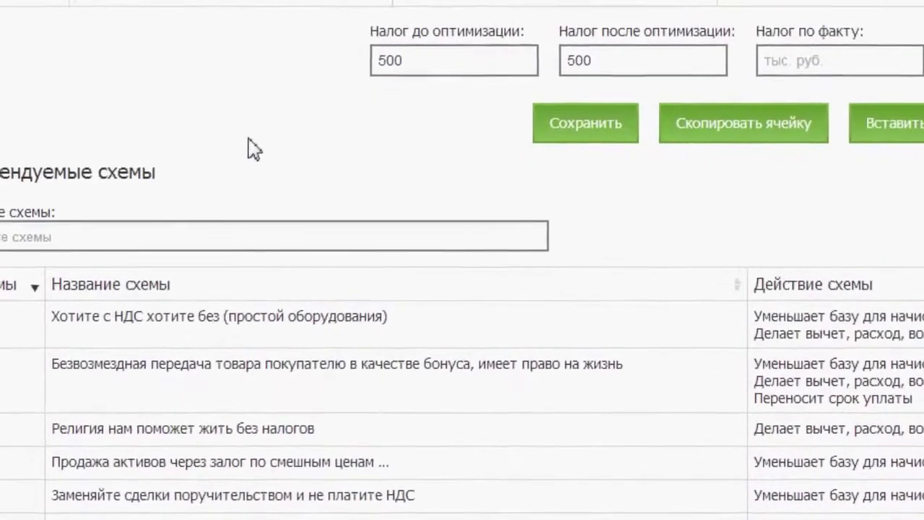
{"action": "scroll", "coordinate": [253, 148], "scroll_direction": "down", "scroll_amount": 3}
{"action": "scroll", "coordinate": [260, 148], "scroll_direction": "up", "scroll_amount": 2}
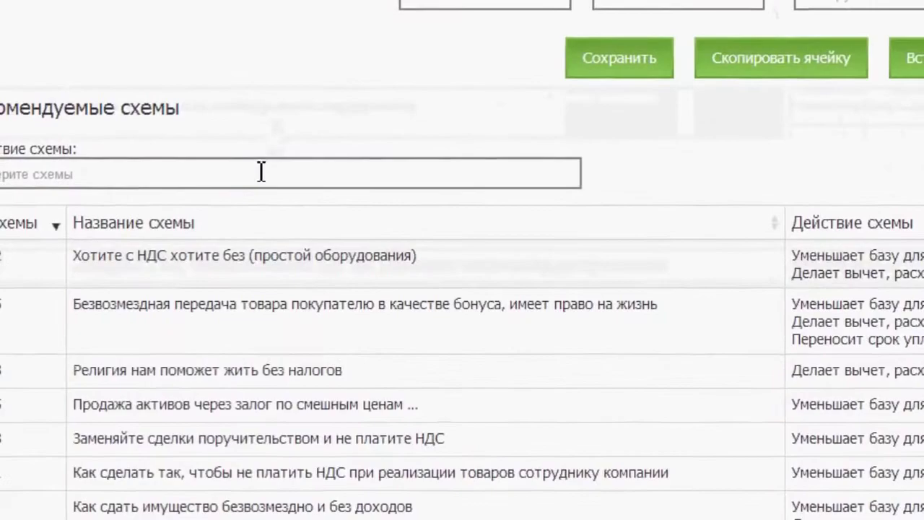
{"action": "scroll", "coordinate": [435, 202], "scroll_direction": "down", "scroll_amount": 3}
{"action": "scroll", "coordinate": [437, 194], "scroll_direction": "up", "scroll_amount": 10}
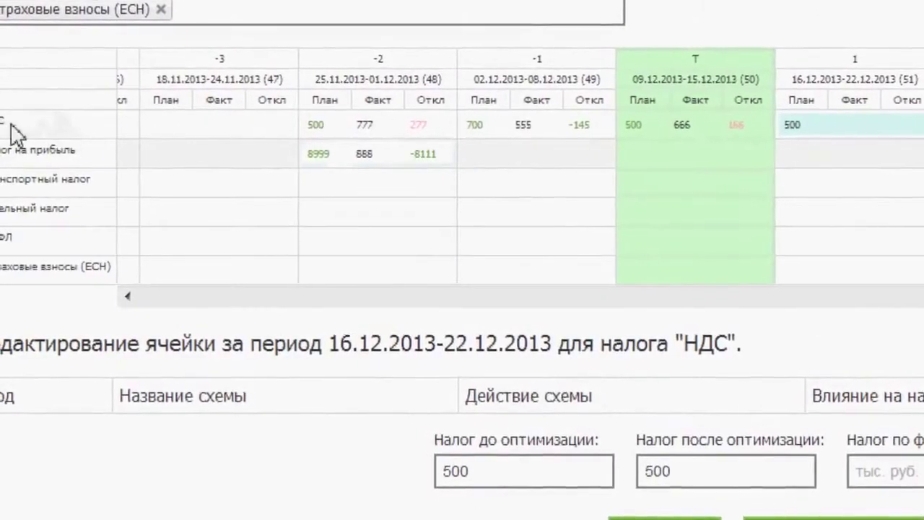
{"action": "scroll", "coordinate": [253, 176], "scroll_direction": "down", "scroll_amount": 10}
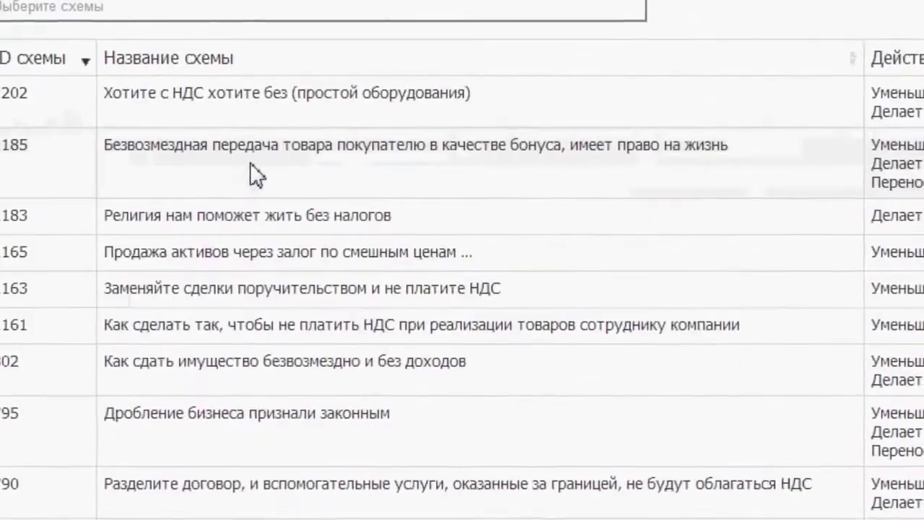
{"action": "scroll", "coordinate": [264, 202], "scroll_direction": "up", "scroll_amount": 3}
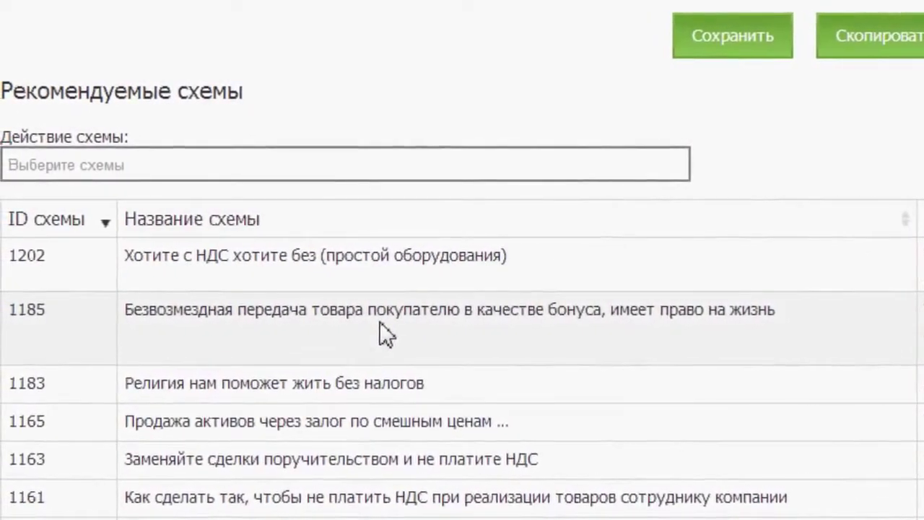
{"action": "scroll", "coordinate": [383, 325], "scroll_direction": "down", "scroll_amount": 3}
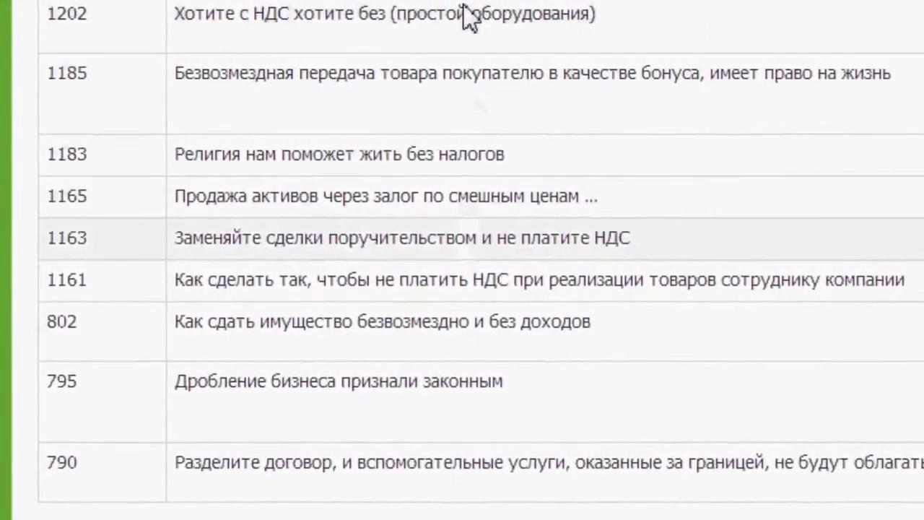
- Filter the recommended schemes by the actions "Уменьшает базу для начисления", "Делает вычет, расход, возмещение" and "Переносит срок уплаты"
{"action": "scroll", "coordinate": [441, 198], "scroll_direction": "up", "scroll_amount": 4}
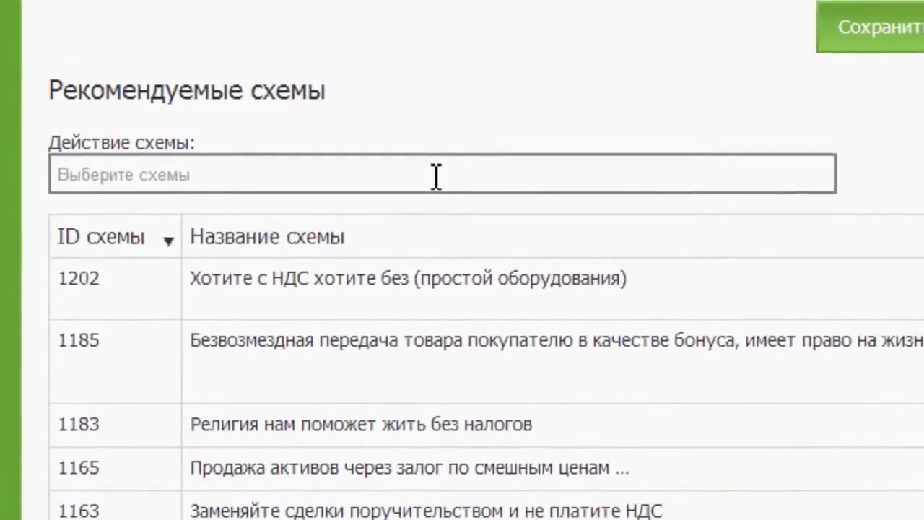
{"action": "left_click", "coordinate": [436, 177]}
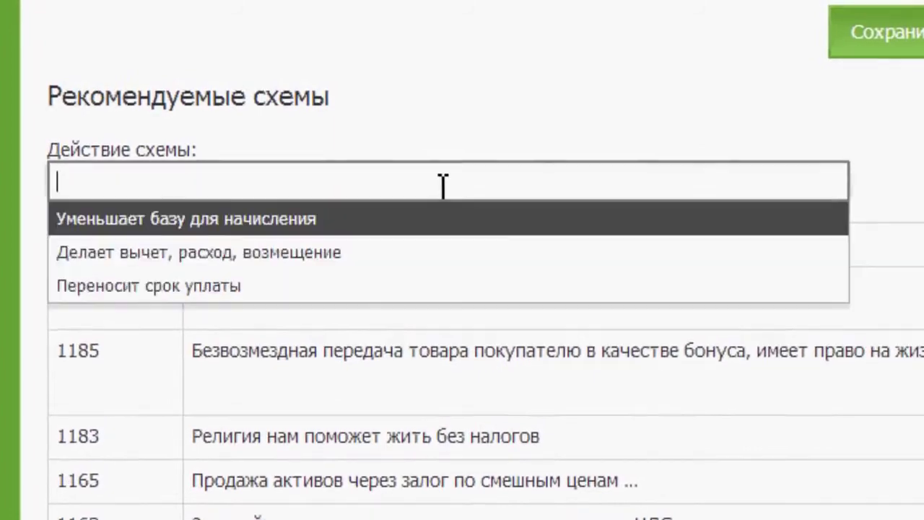
{"action": "left_click", "coordinate": [306, 218]}
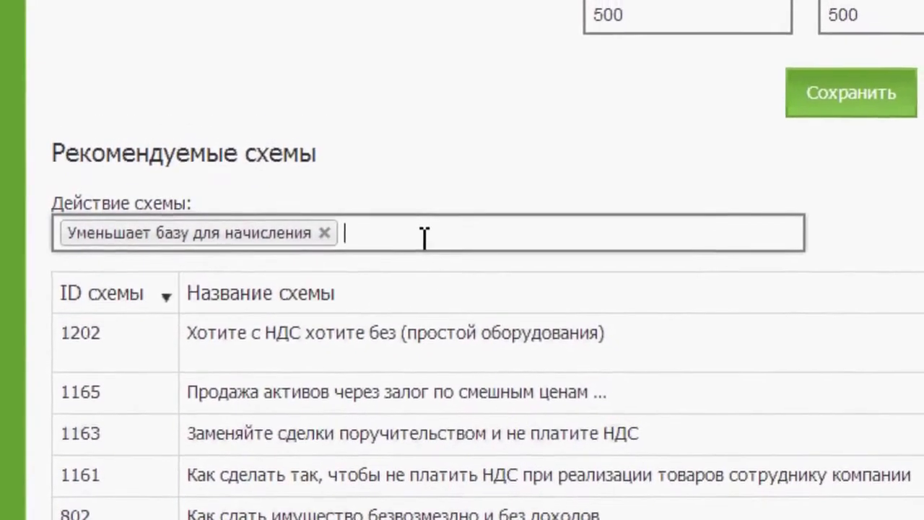
{"action": "left_click", "coordinate": [425, 239]}
{"action": "left_click", "coordinate": [239, 264]}
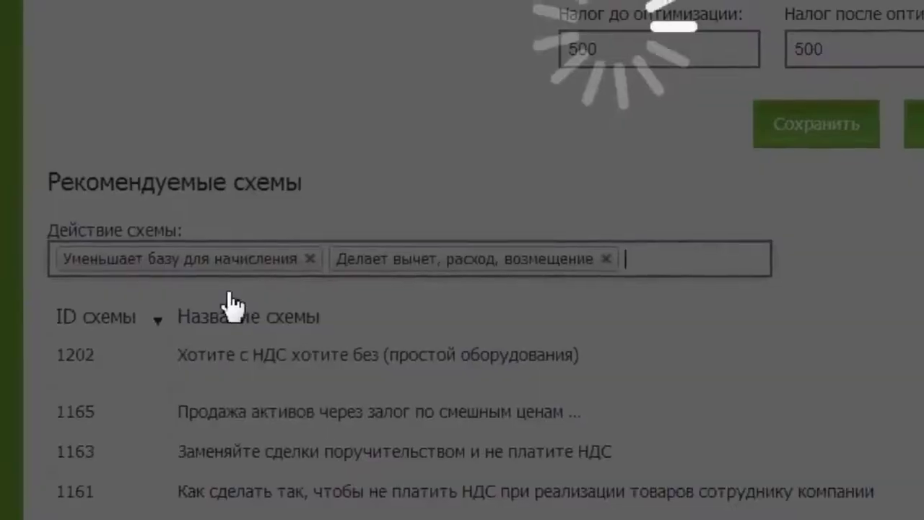
{"action": "left_click", "coordinate": [671, 262]}
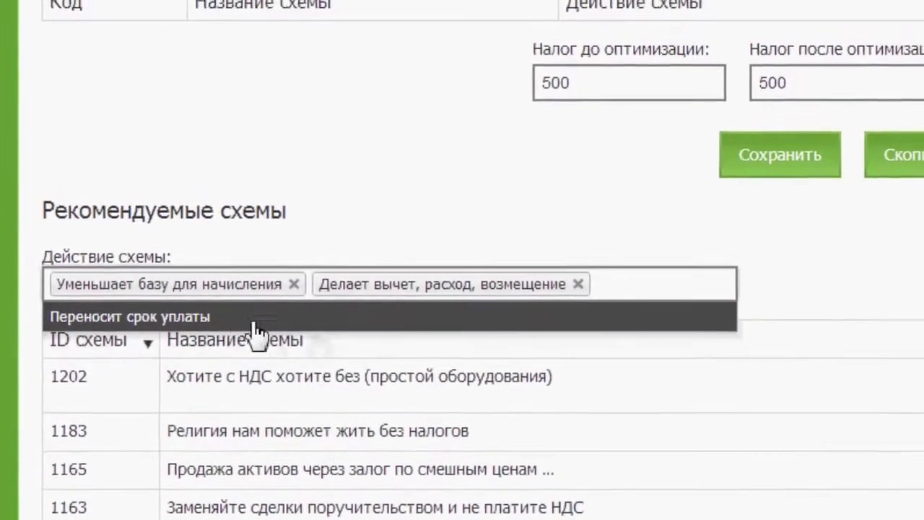
{"action": "left_click", "coordinate": [246, 319]}
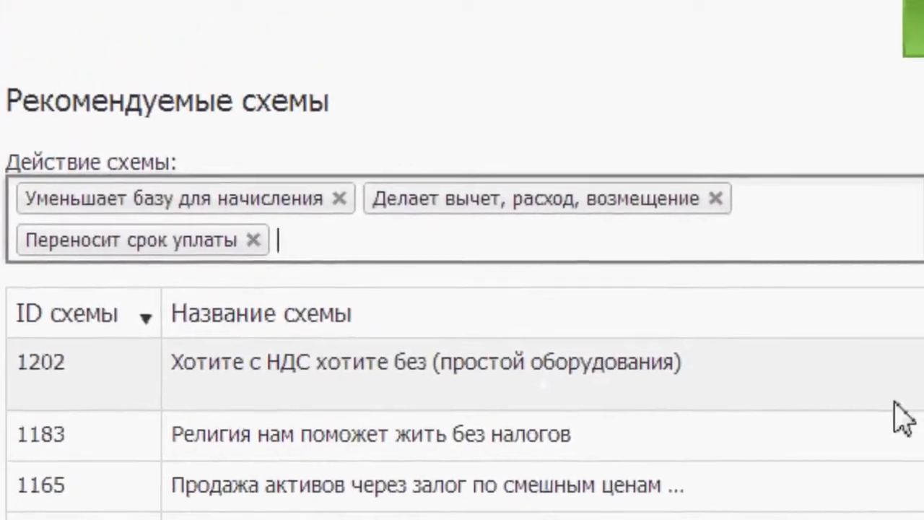
- Open the description of scheme 1202 "Хотите с НДС хотите без (простой оборудования)", read it and close it
{"action": "left_click", "coordinate": [639, 391]}
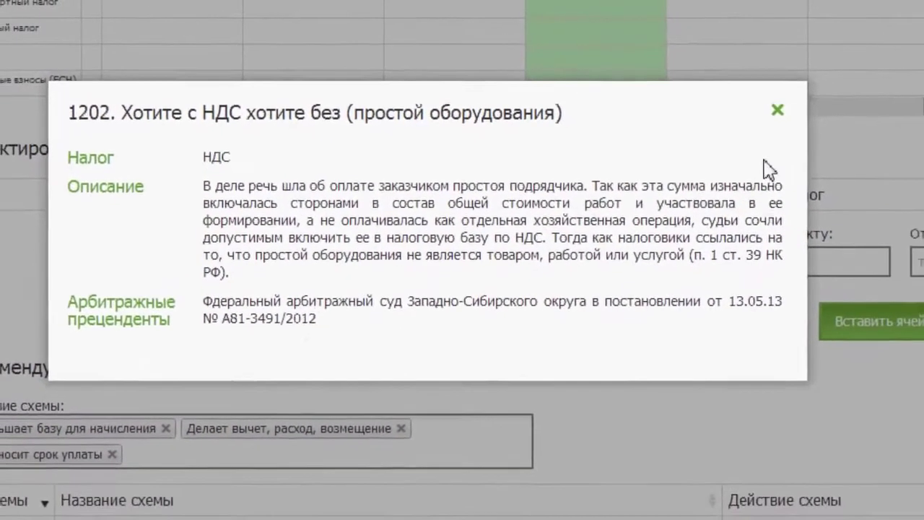
{"action": "left_click", "coordinate": [778, 109]}
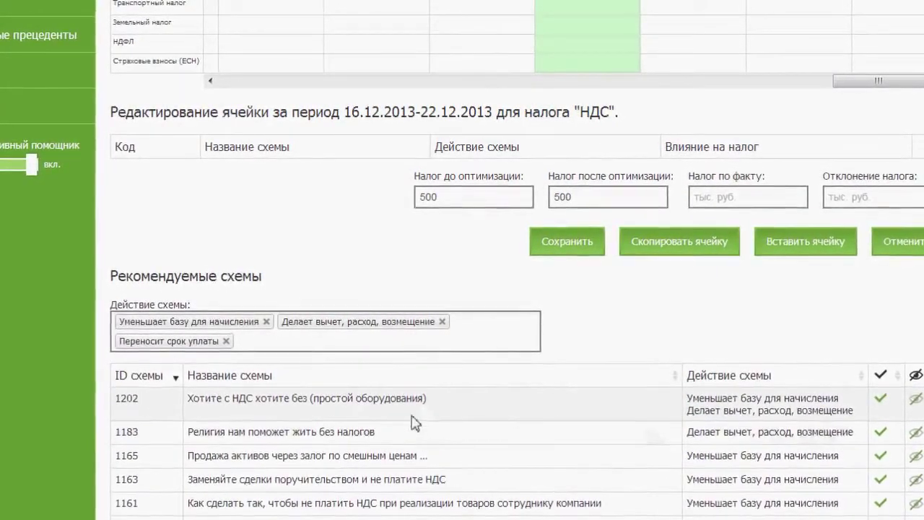
- Add scheme 1202 to the "НДС" cell for 16.12.2013-22.12.2013 and set its "Уменьшает базу для начисления" tax effect to 100
{"action": "left_click", "coordinate": [885, 403]}
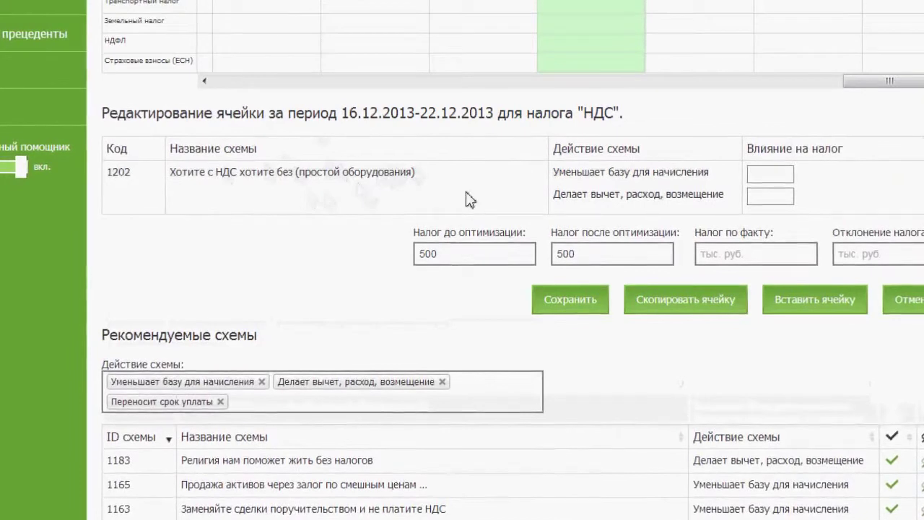
{"action": "left_click", "coordinate": [785, 174]}
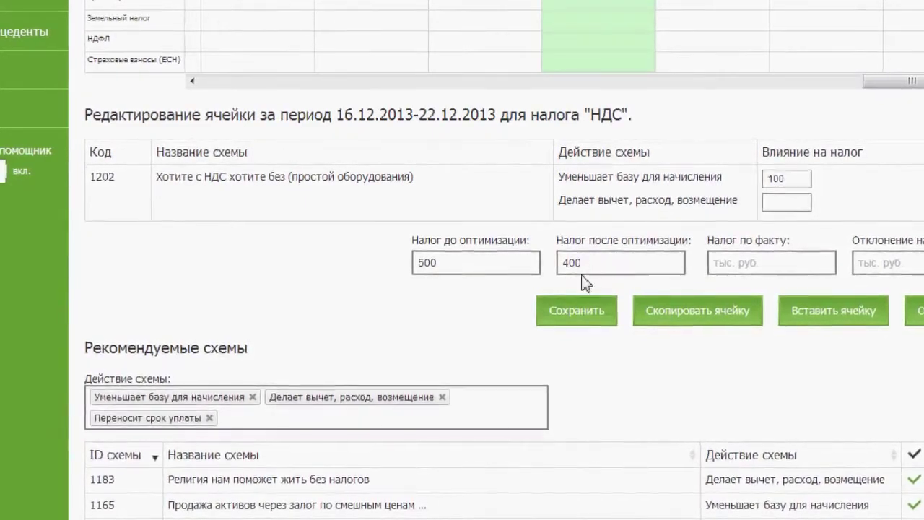
{"action": "scroll", "coordinate": [585, 283], "scroll_direction": "up", "scroll_amount": 3}
{"action": "scroll", "coordinate": [581, 287], "scroll_direction": "down", "scroll_amount": 1}
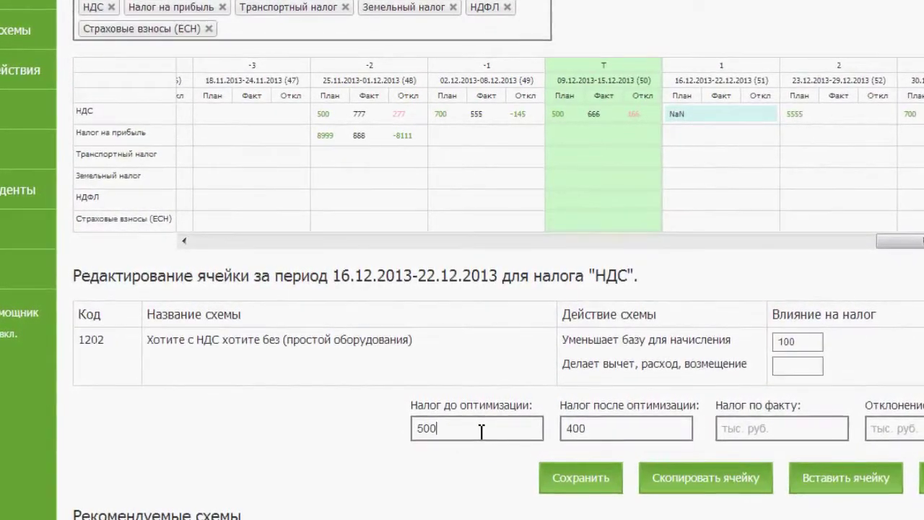
{"action": "scroll", "coordinate": [482, 431], "scroll_direction": "up", "scroll_amount": 1}
{"action": "scroll", "coordinate": [476, 440], "scroll_direction": "down", "scroll_amount": 1}
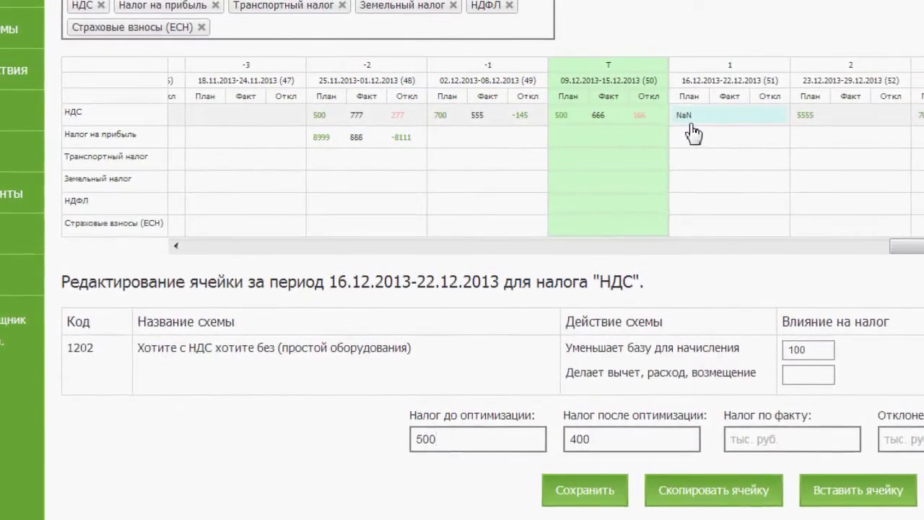
- Set the tax effect of scheme 1202's "Уменьшает базу для начисления" action to 200
{"action": "scroll", "coordinate": [715, 137], "scroll_direction": "down", "scroll_amount": 1}
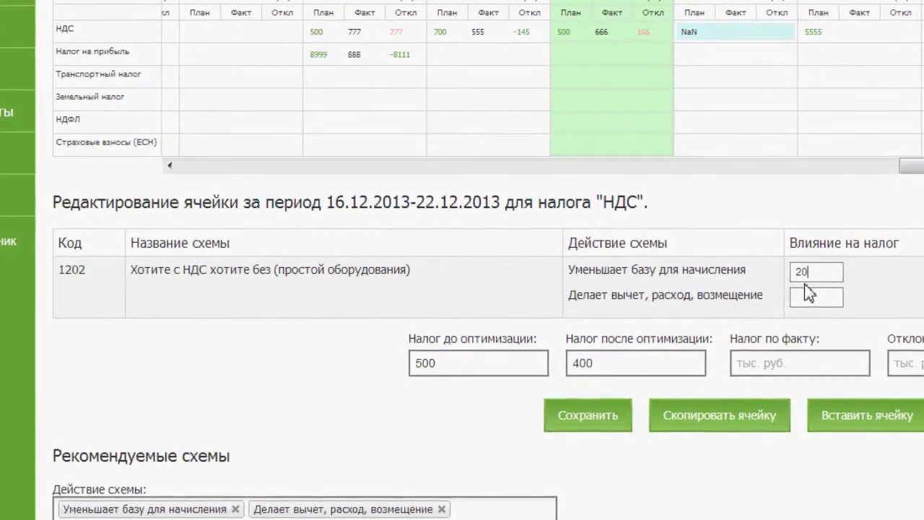
{"action": "left_click", "coordinate": [599, 431]}
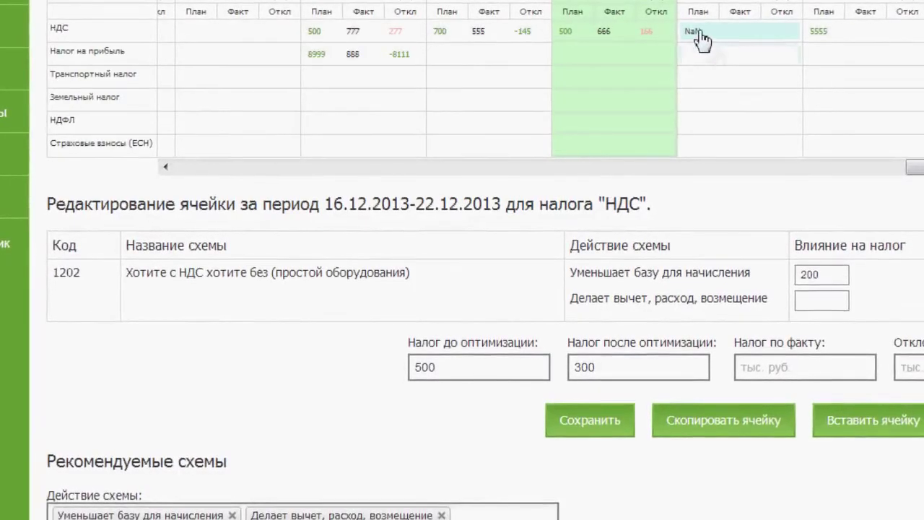
- Review the edited "НДС" cell in the planning table and the remaining recommended schemes below it
{"action": "scroll", "coordinate": [782, 96], "scroll_direction": "down", "scroll_amount": 3}
{"action": "scroll", "coordinate": [736, 85], "scroll_direction": "up", "scroll_amount": 3}
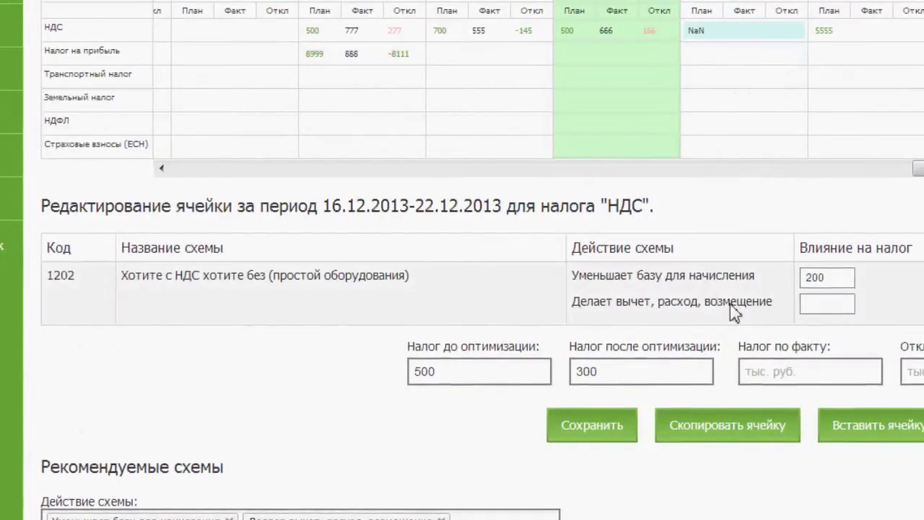
{"action": "scroll", "coordinate": [262, 388], "scroll_direction": "down", "scroll_amount": 2}
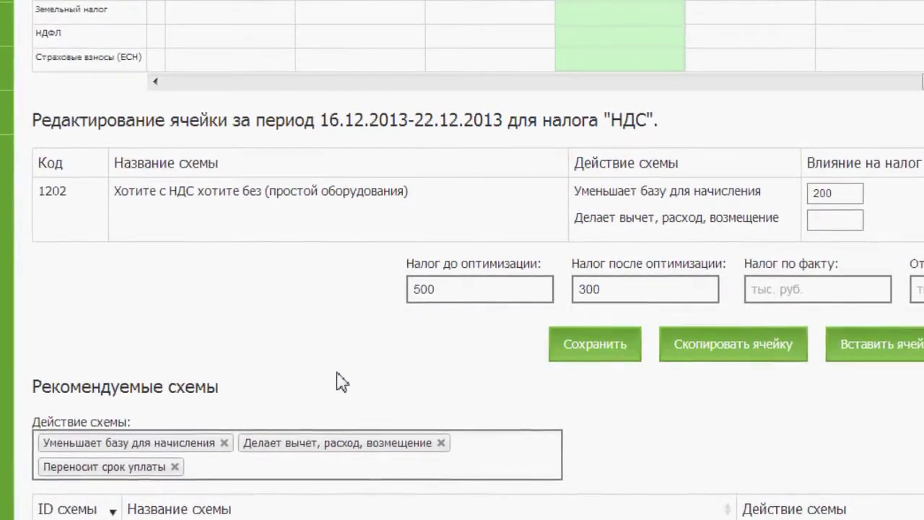
{"action": "scroll", "coordinate": [340, 385], "scroll_direction": "up", "scroll_amount": 4}
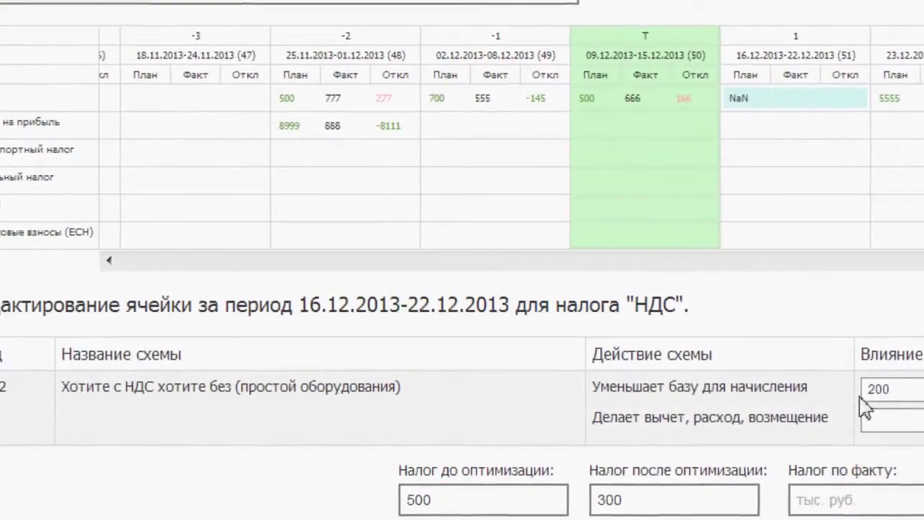
{"action": "scroll", "coordinate": [433, 389], "scroll_direction": "down", "scroll_amount": 3}
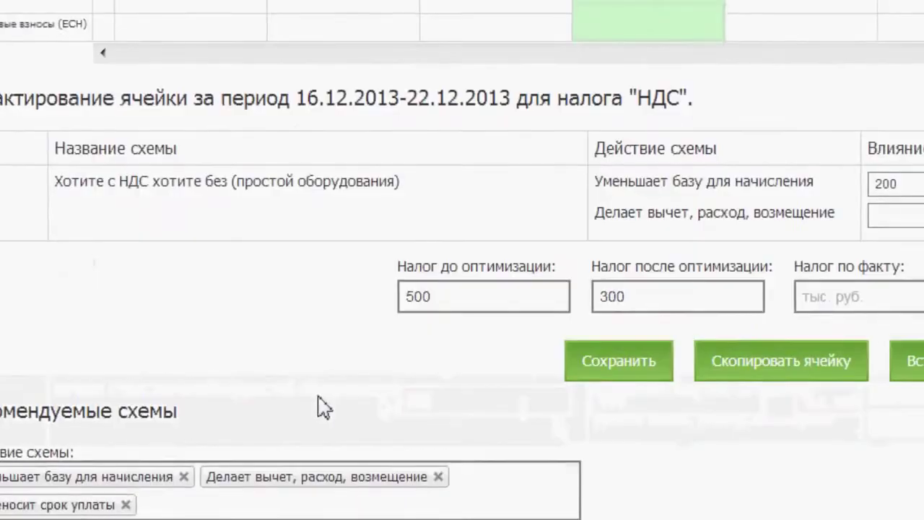
{"action": "scroll", "coordinate": [332, 375], "scroll_direction": "down", "scroll_amount": 3}
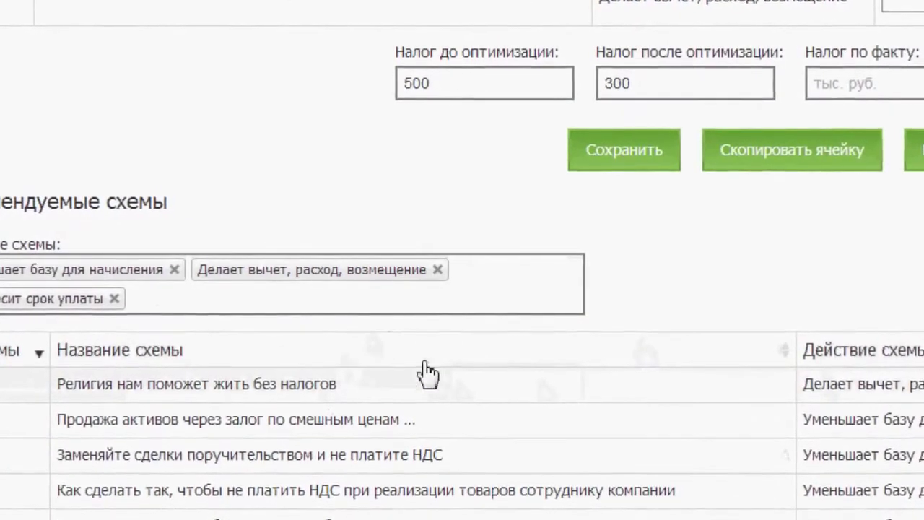
{"action": "scroll", "coordinate": [464, 374], "scroll_direction": "down", "scroll_amount": 3}
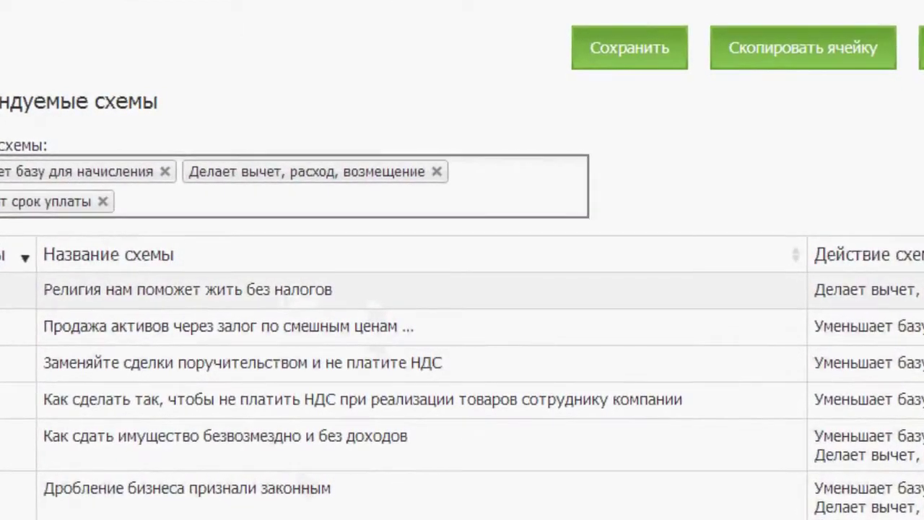
{"action": "scroll", "coordinate": [406, 165], "scroll_direction": "up", "scroll_amount": 10}
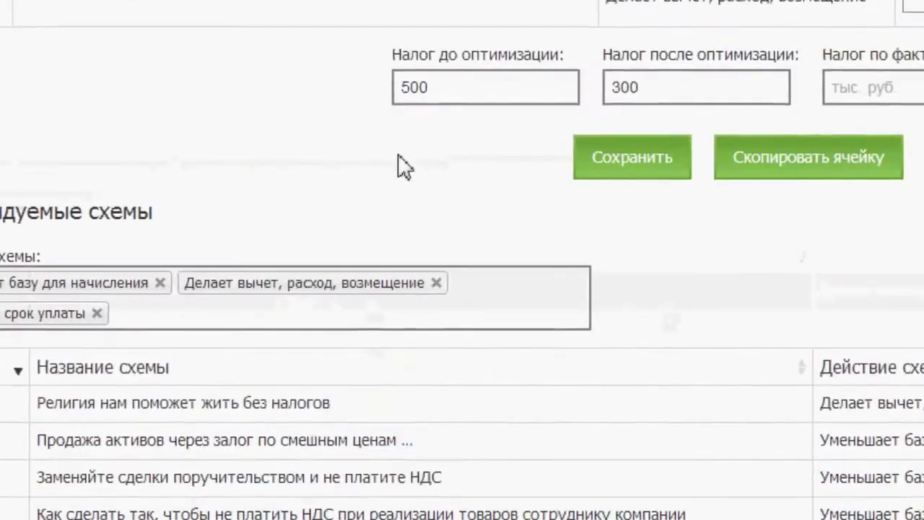
{"action": "scroll", "coordinate": [388, 285], "scroll_direction": "down", "scroll_amount": 10}
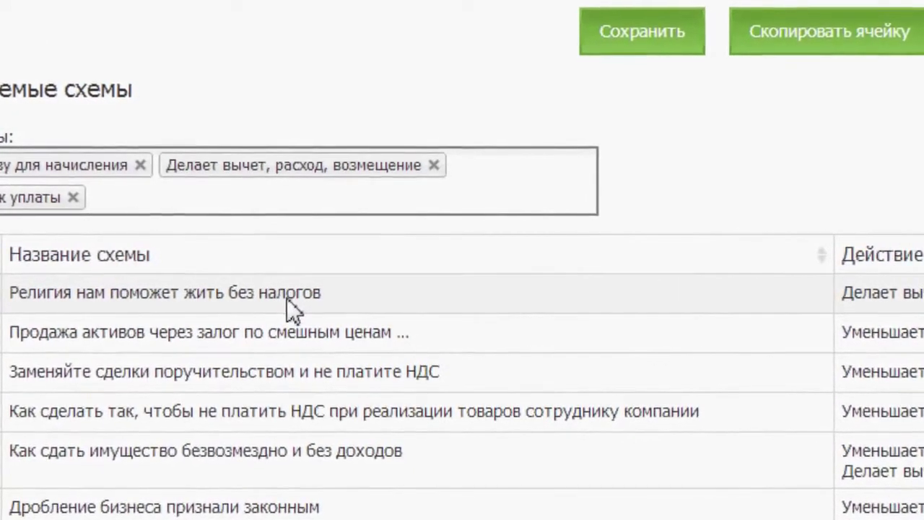
- Open the description of the recommended scheme "Религия нам поможет жить без налогов" and close it
{"action": "left_click", "coordinate": [288, 297]}
{"action": "left_click_drag", "start_coordinate": [286, 298], "coordinate": [22, 15]}
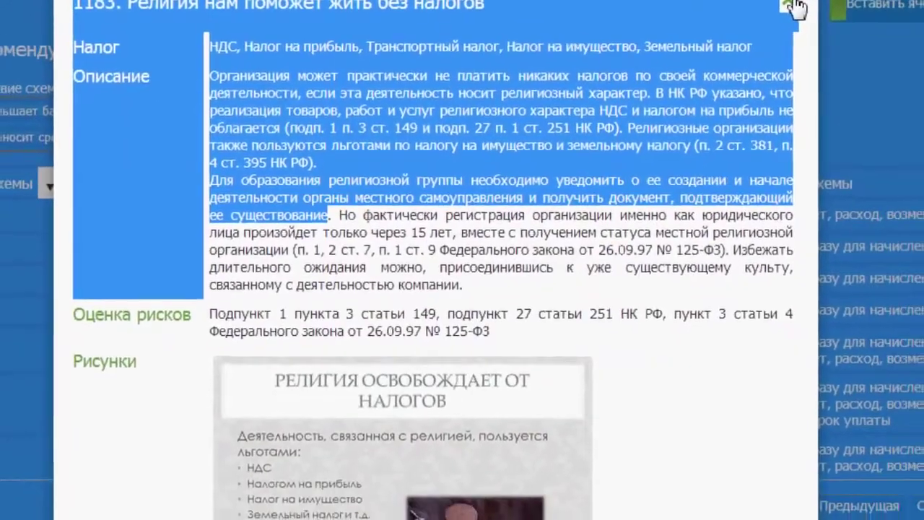
{"action": "left_click", "coordinate": [873, 16]}
- Select the "Страховые взносы (ЕСН)" cell for 25.11.2013-01.12.2013 and look through the schemes recommended for it
{"action": "scroll", "coordinate": [390, 216], "scroll_direction": "up", "scroll_amount": 5}
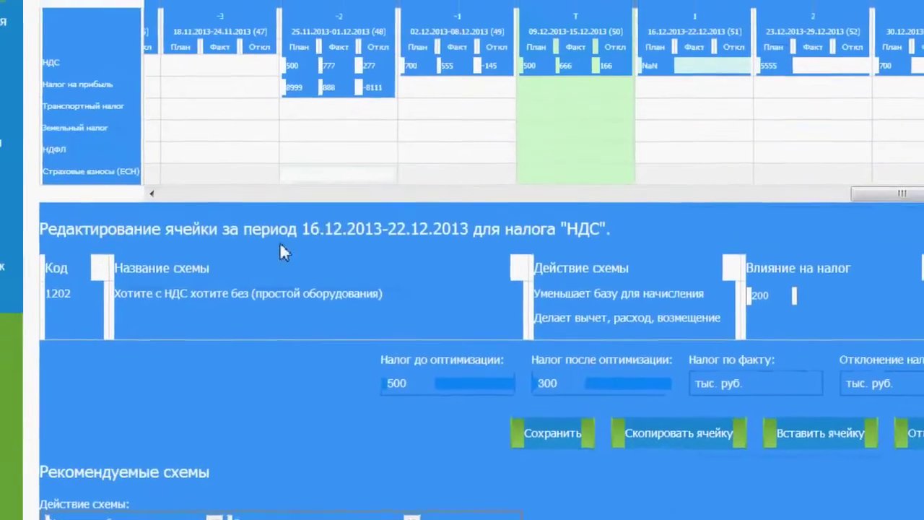
{"action": "left_click", "coordinate": [353, 192]}
{"action": "scroll", "coordinate": [285, 321], "scroll_direction": "down", "scroll_amount": 5}
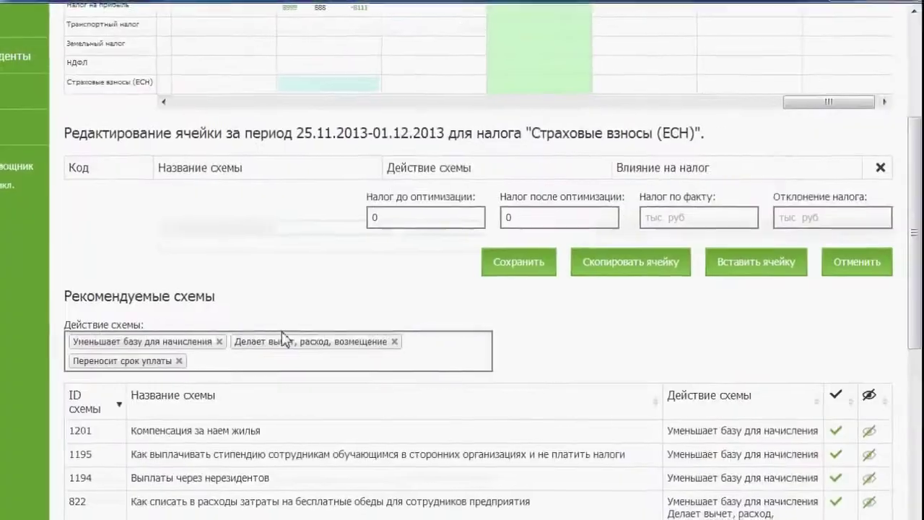
{"action": "scroll", "coordinate": [286, 321], "scroll_direction": "down", "scroll_amount": 2}
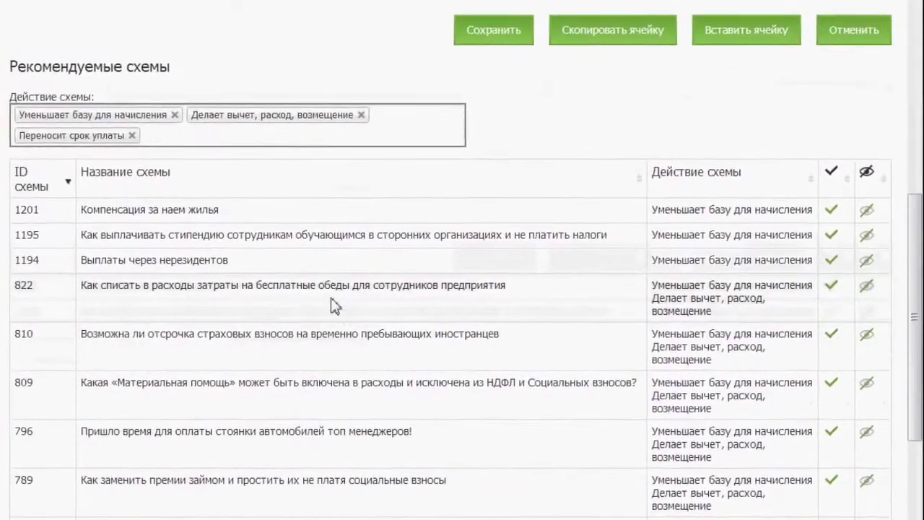
{"action": "scroll", "coordinate": [172, 279], "scroll_direction": "up", "scroll_amount": 2}
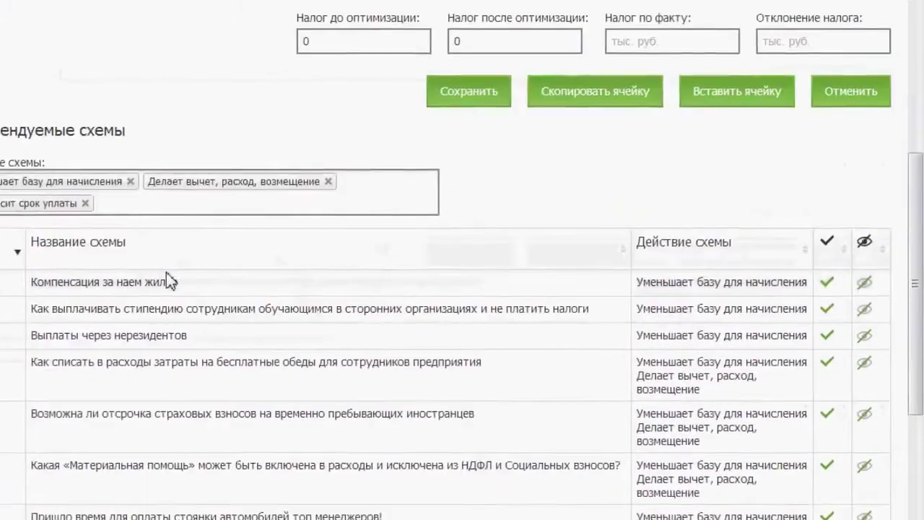
{"action": "scroll", "coordinate": [157, 278], "scroll_direction": "down", "scroll_amount": 1}
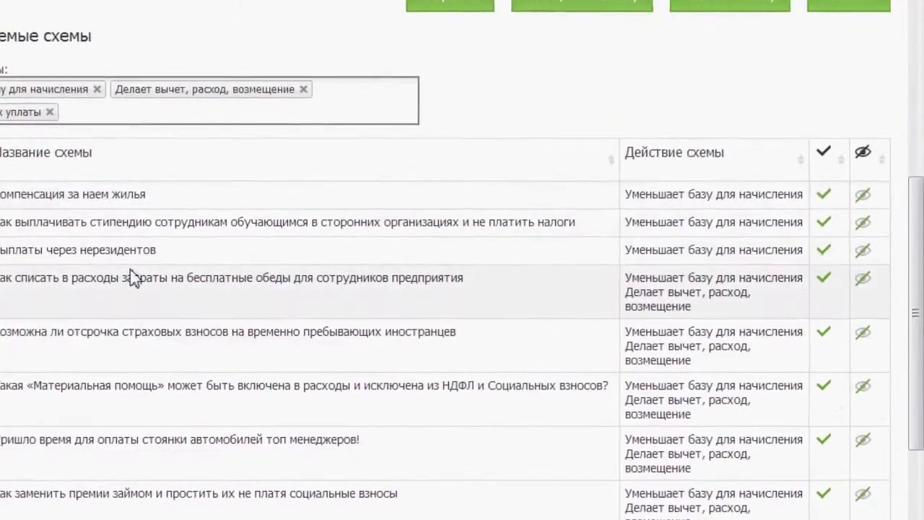
- Reselect the "НДС" cell for 16.12.2013-22.12.2013 in the planning table
{"action": "scroll", "coordinate": [132, 278], "scroll_direction": "down", "scroll_amount": 4}
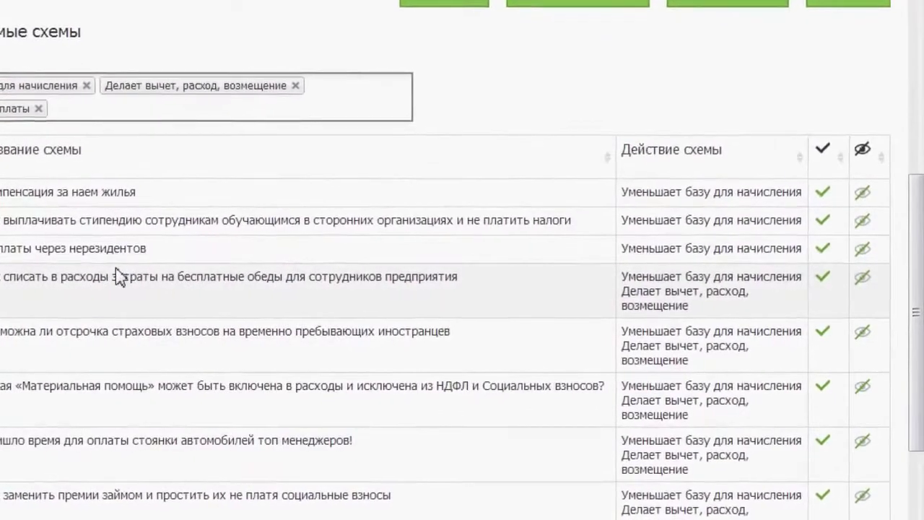
{"action": "scroll", "coordinate": [79, 273], "scroll_direction": "up", "scroll_amount": 12}
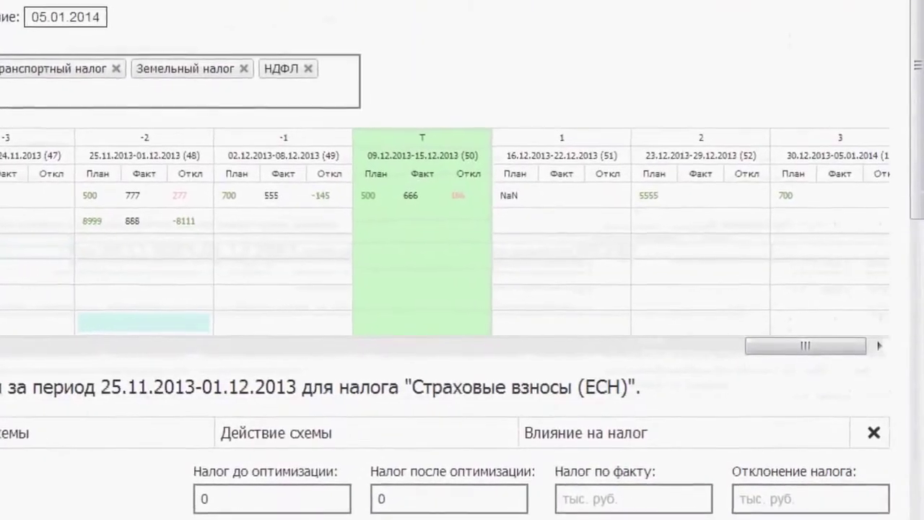
{"action": "left_click", "coordinate": [545, 197]}
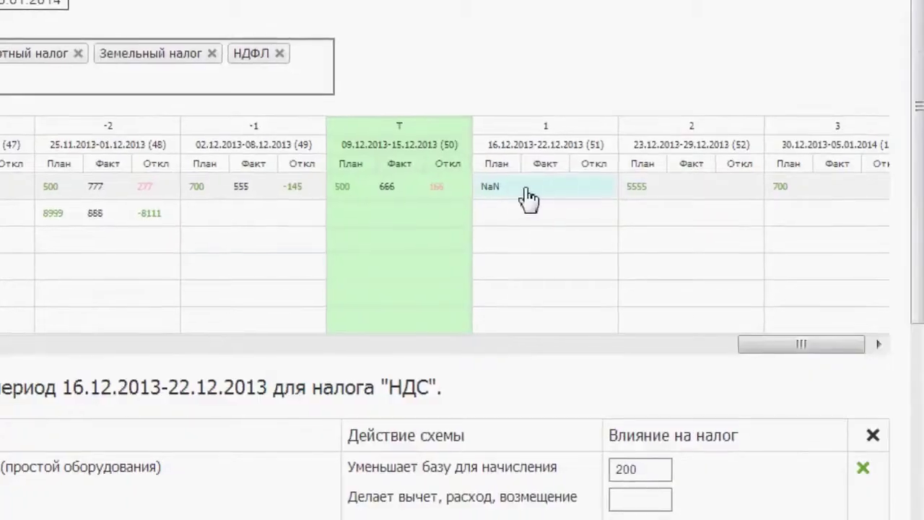
- Hide the recommended scheme "Религия нам поможет жить без налогов" for the "НДС" cell and show the list of hidden schemes
{"action": "scroll", "coordinate": [39, 318], "scroll_direction": "down", "scroll_amount": 8}
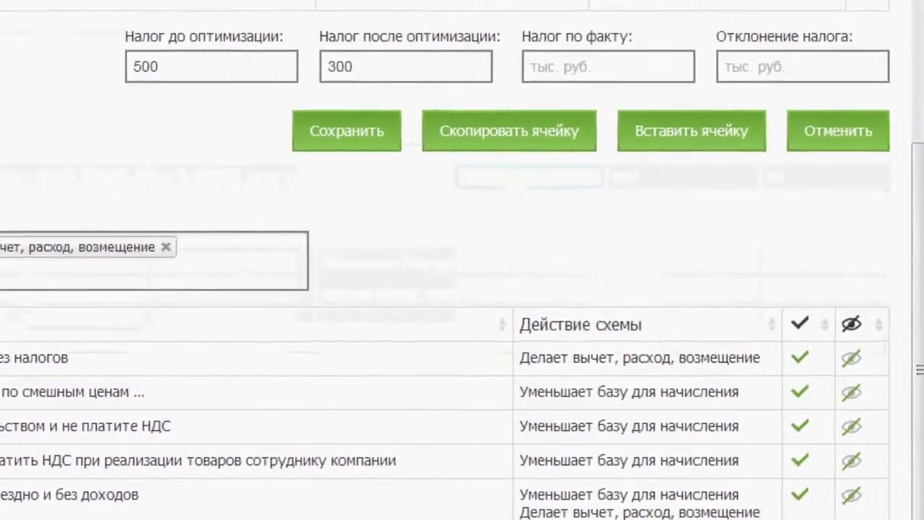
{"action": "scroll", "coordinate": [262, 72], "scroll_direction": "up", "scroll_amount": 5}
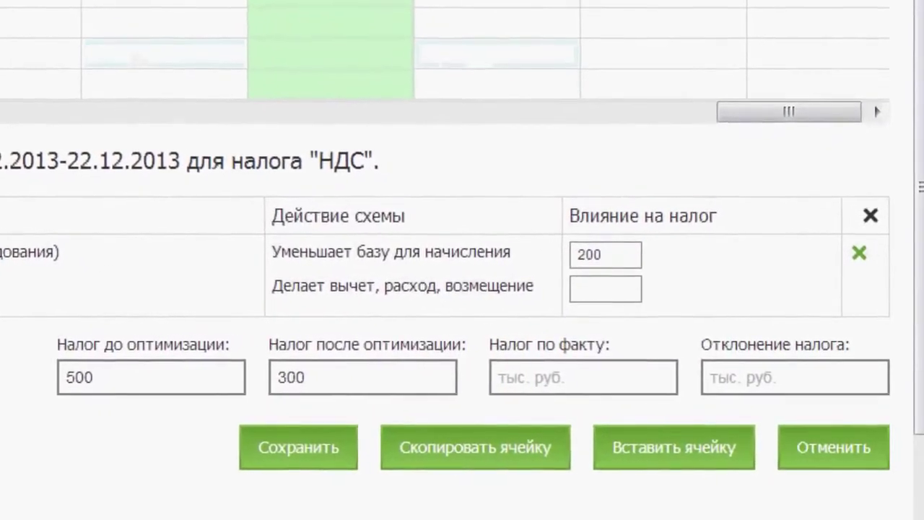
{"action": "scroll", "coordinate": [462, 289], "scroll_direction": "down", "scroll_amount": 7}
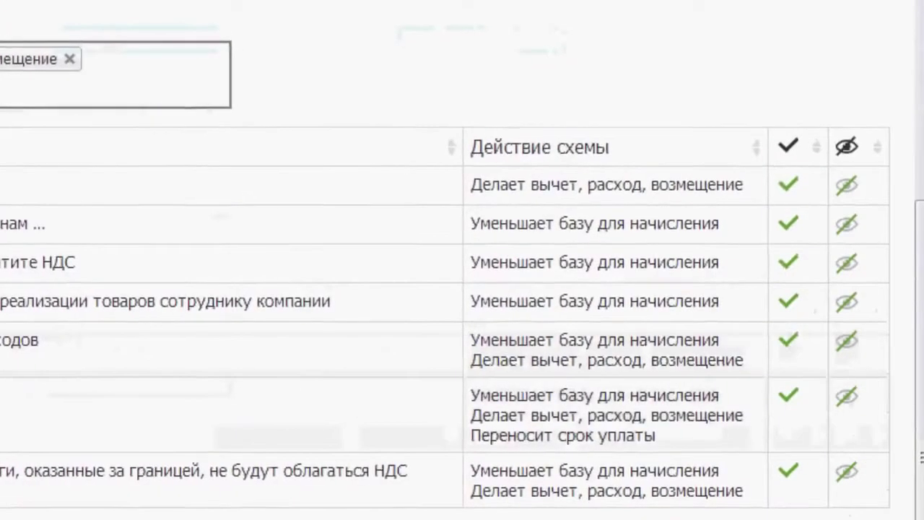
{"action": "left_click", "coordinate": [853, 209]}
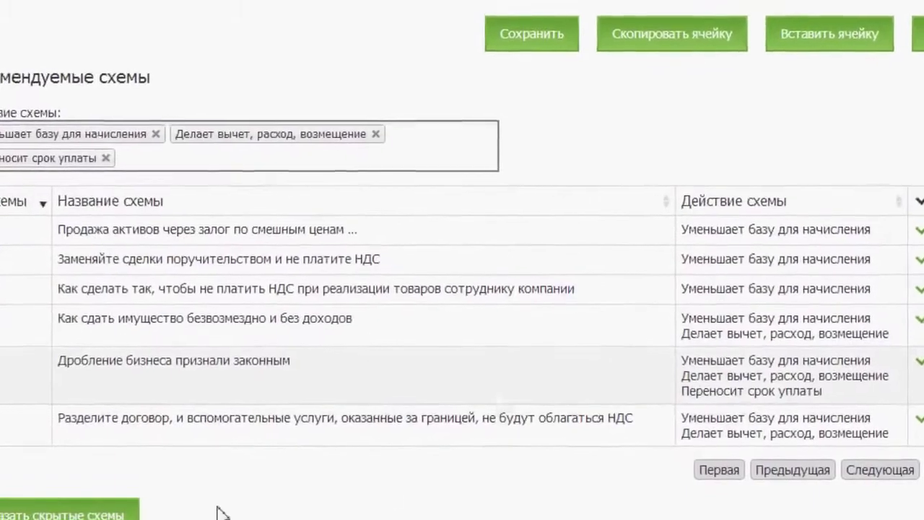
{"action": "left_click", "coordinate": [64, 514]}
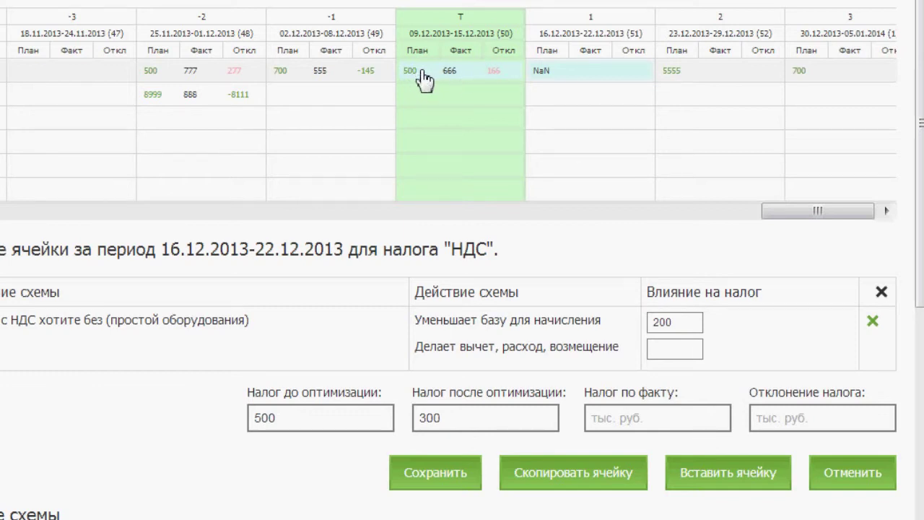
- Set the actual tax ("Налог по факту") of the "НДС" cell for 16.12.2013-22.12.2013 to 666 and copy the cell
{"action": "left_click", "coordinate": [628, 467]}
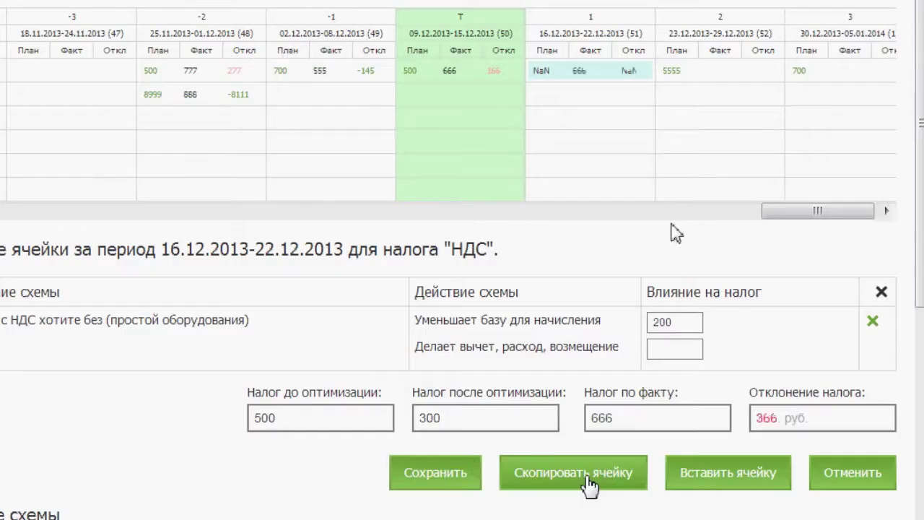
{"action": "left_click", "coordinate": [588, 480]}
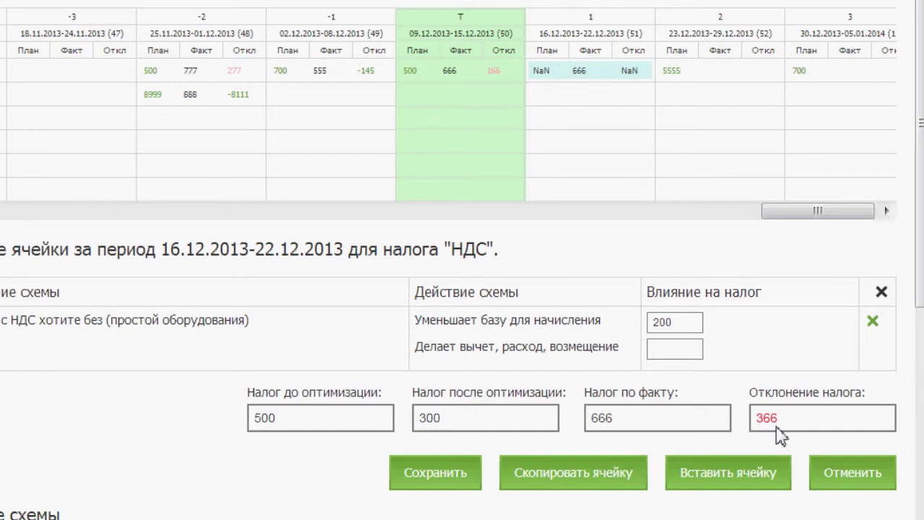
{"action": "left_click", "coordinate": [509, 71]}
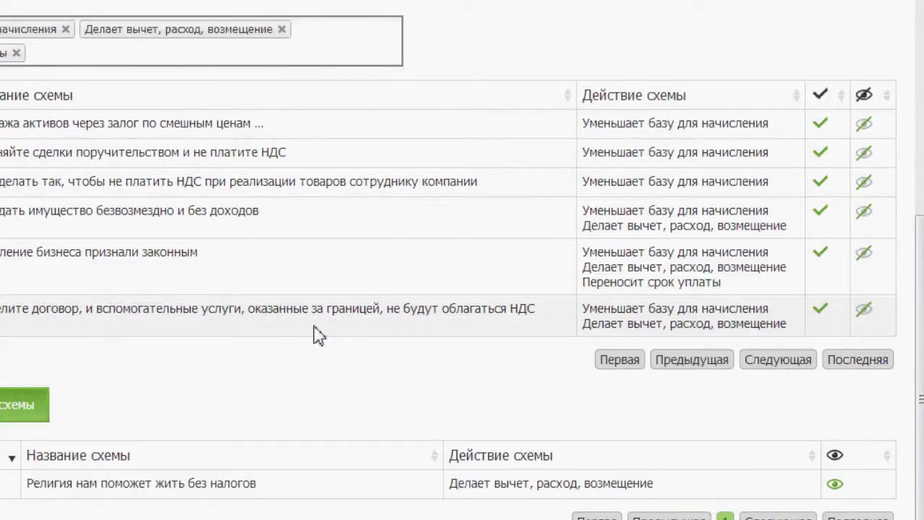
{"action": "scroll", "coordinate": [475, 324], "scroll_direction": "up", "scroll_amount": 3}
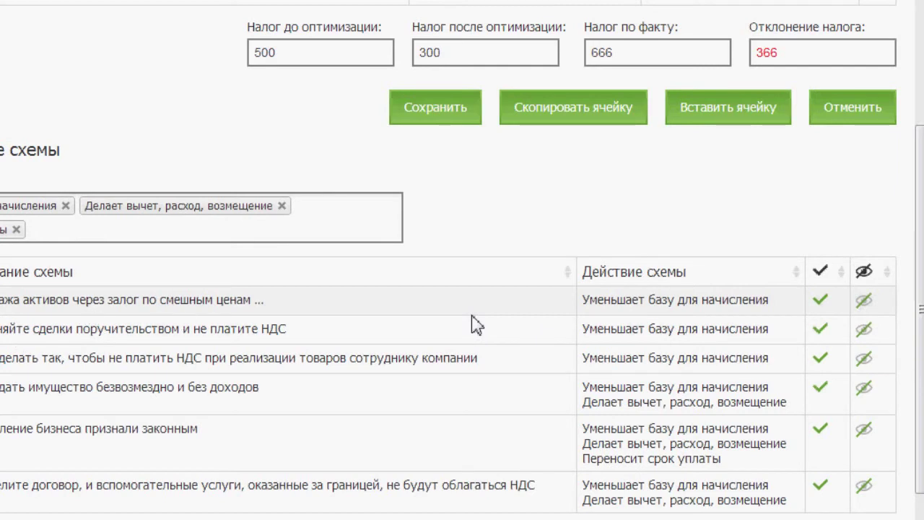
{"action": "left_click", "coordinate": [197, 306]}
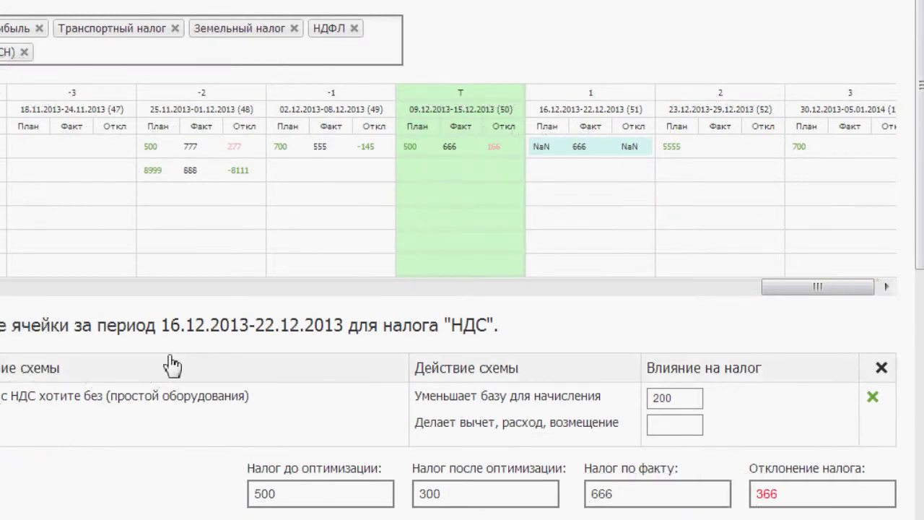
{"action": "scroll", "coordinate": [303, 201], "scroll_direction": "up", "scroll_amount": 1}
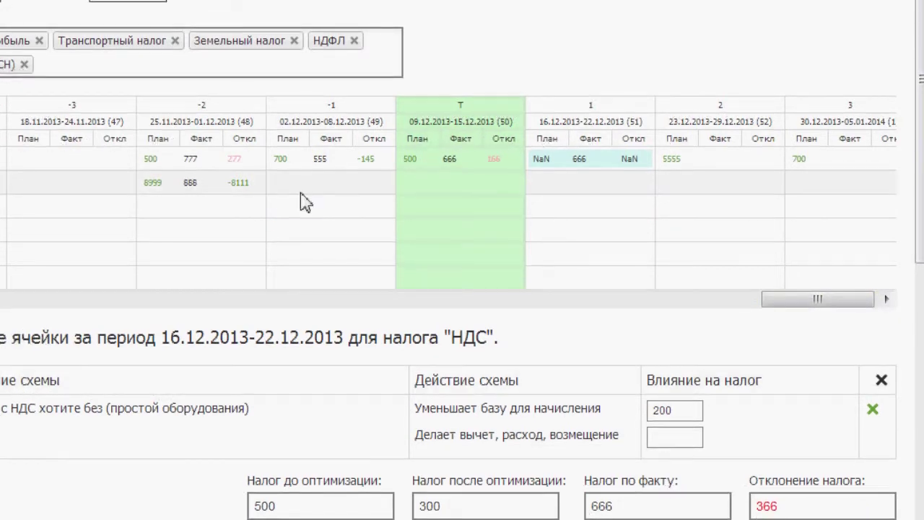